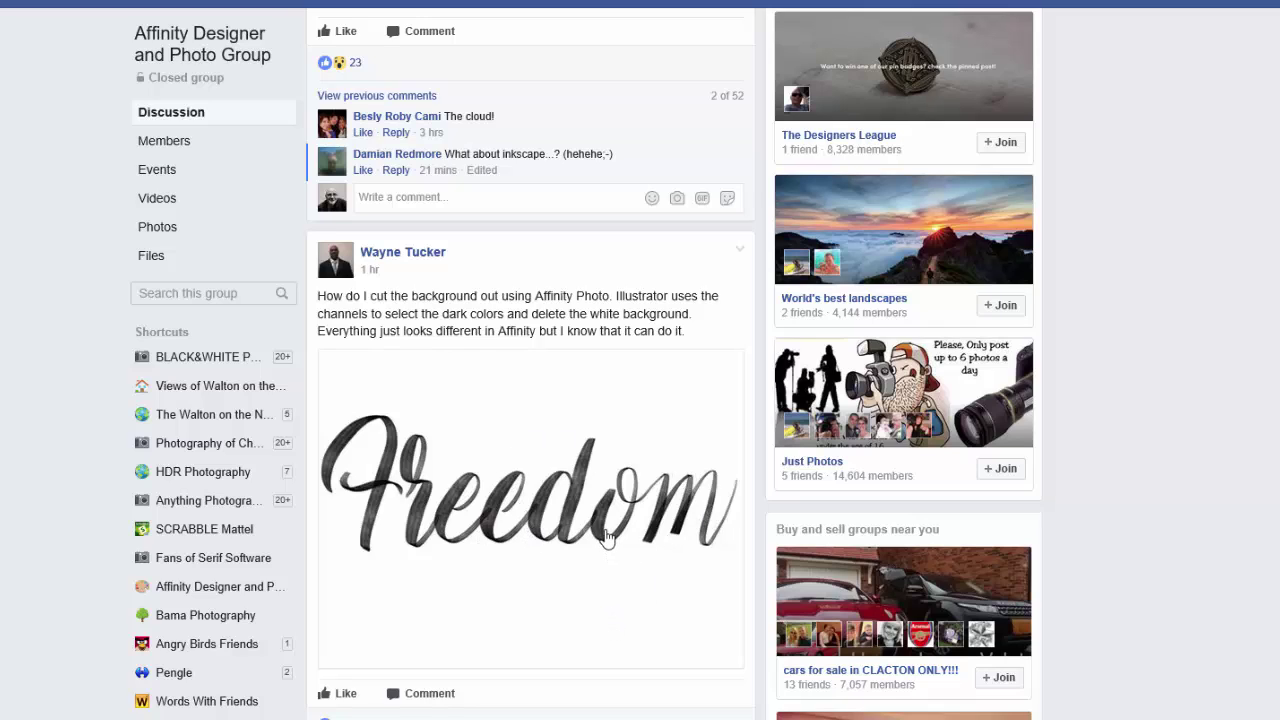
Bring up the Freedom lettering image in Affinity Photo
{"action": "scroll", "coordinate": [606, 537], "scroll_direction": "down", "scroll_amount": 1}
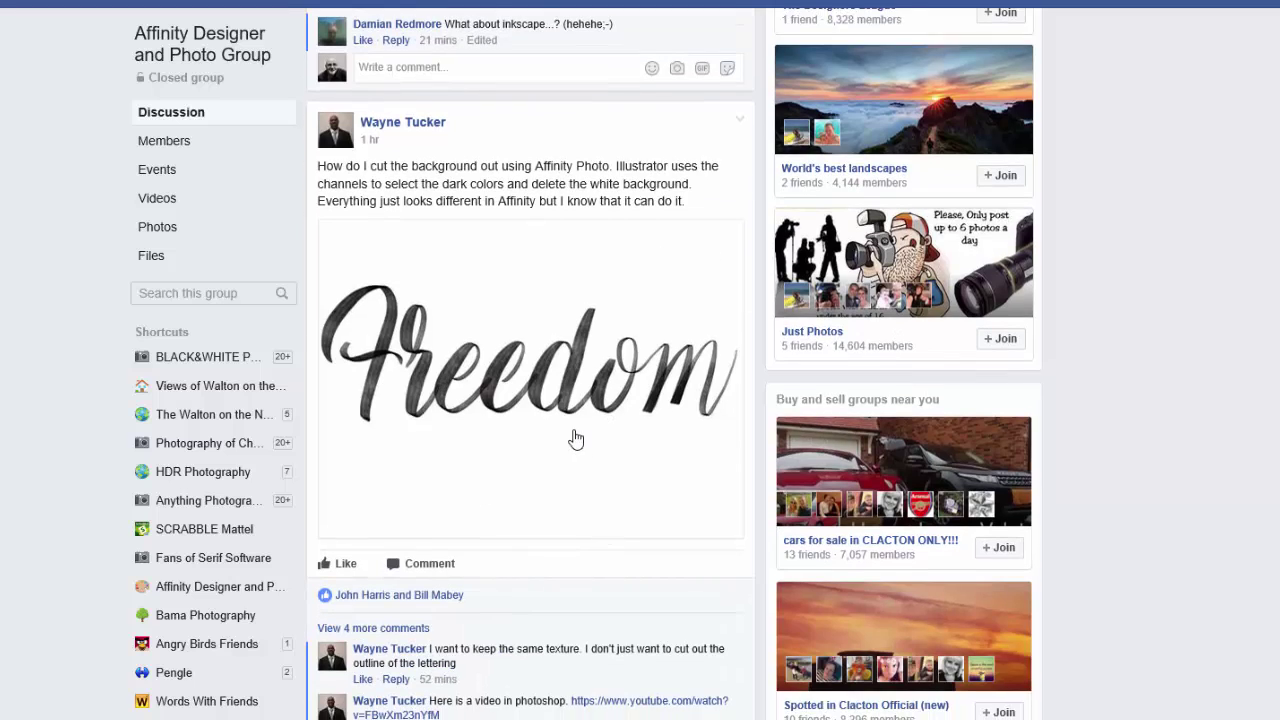
{"action": "scroll", "coordinate": [578, 445], "scroll_direction": "down", "scroll_amount": 1}
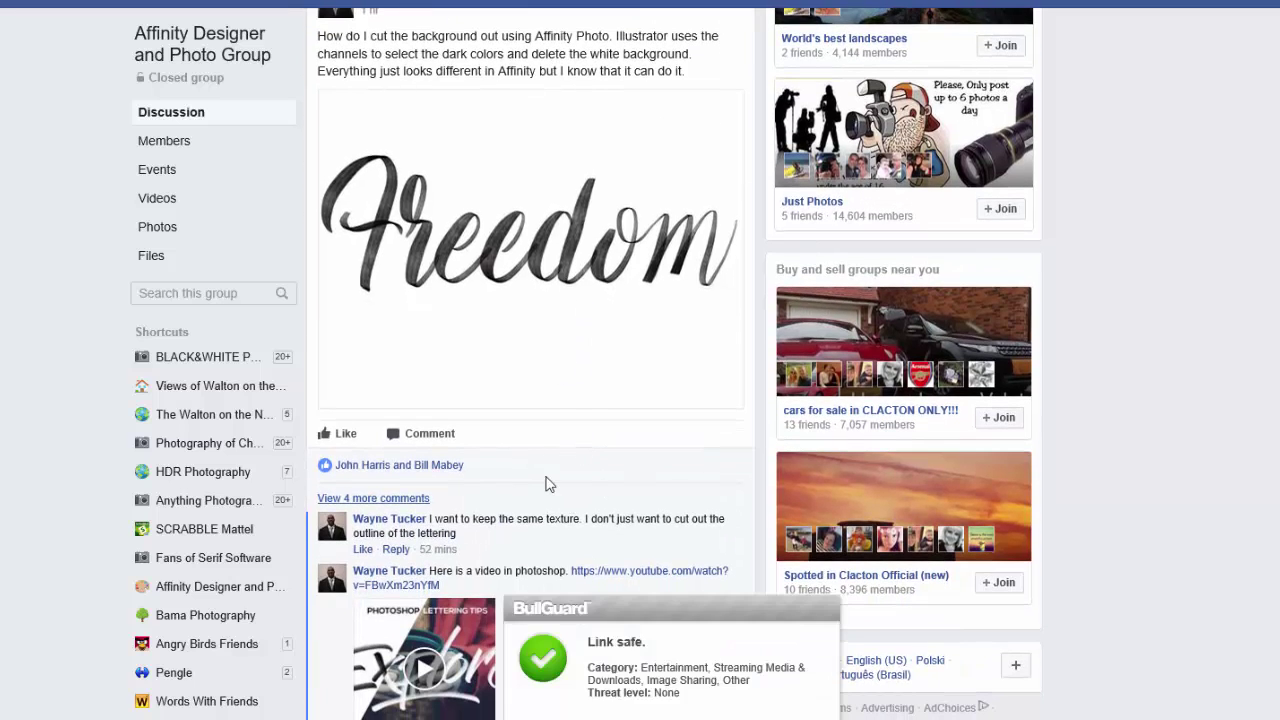
{"action": "scroll", "coordinate": [558, 560], "scroll_direction": "down", "scroll_amount": 1}
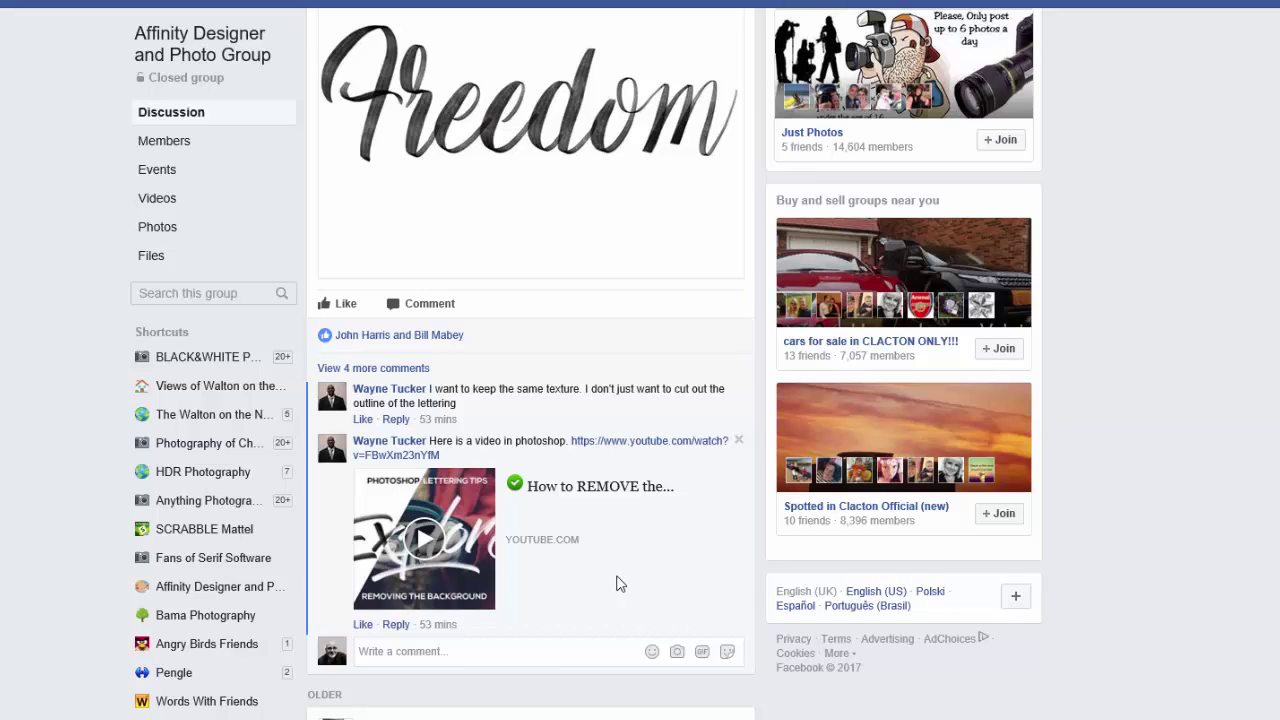
{"action": "scroll", "coordinate": [616, 583], "scroll_direction": "up", "scroll_amount": 2}
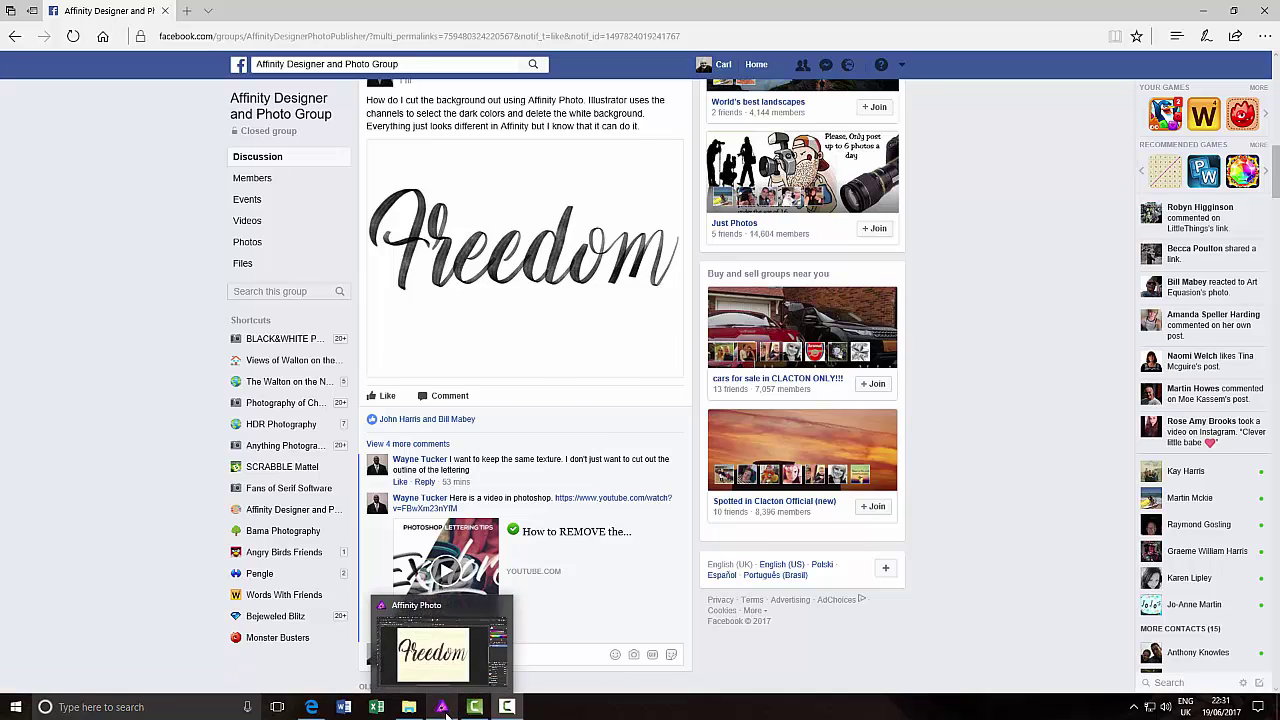
{"action": "left_click", "coordinate": [447, 709]}
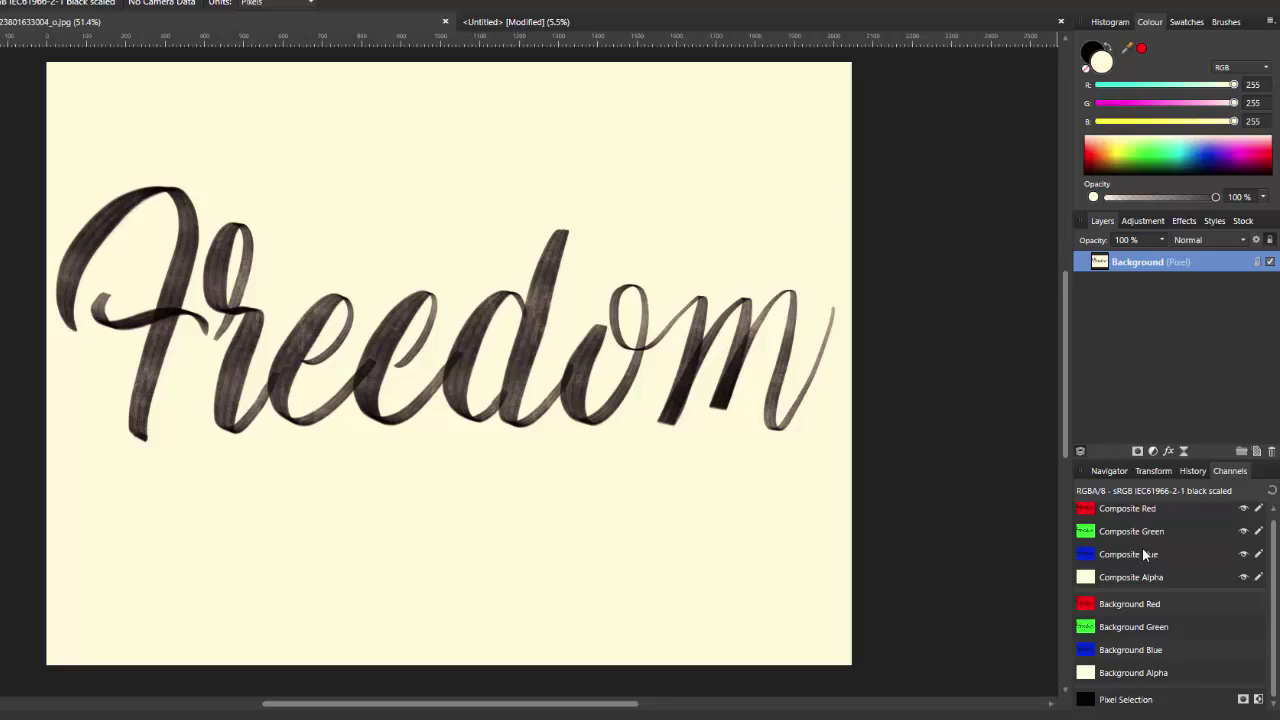
Compare the colour channels by hiding Composite Alpha and toggling the Red and Green channels
{"action": "left_click", "coordinate": [1243, 577]}
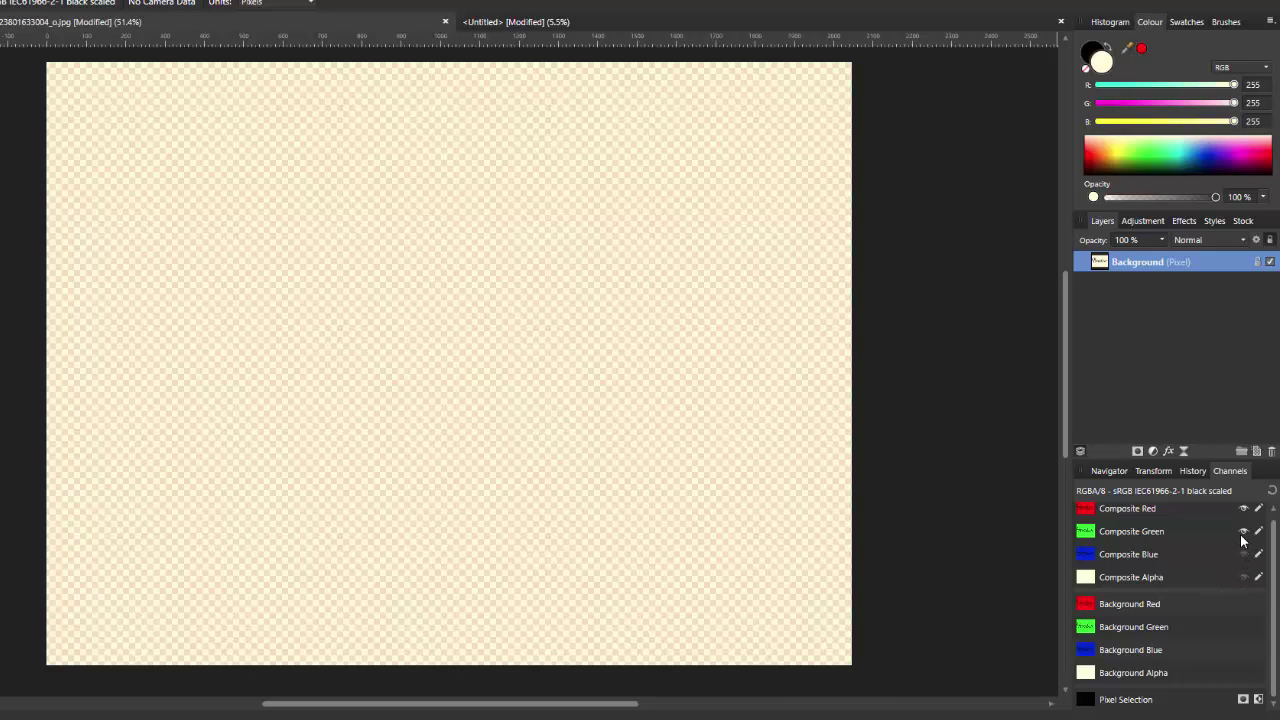
{"action": "left_click", "coordinate": [1243, 532]}
{"action": "left_click", "coordinate": [1245, 510]}
{"action": "left_click", "coordinate": [1245, 510]}
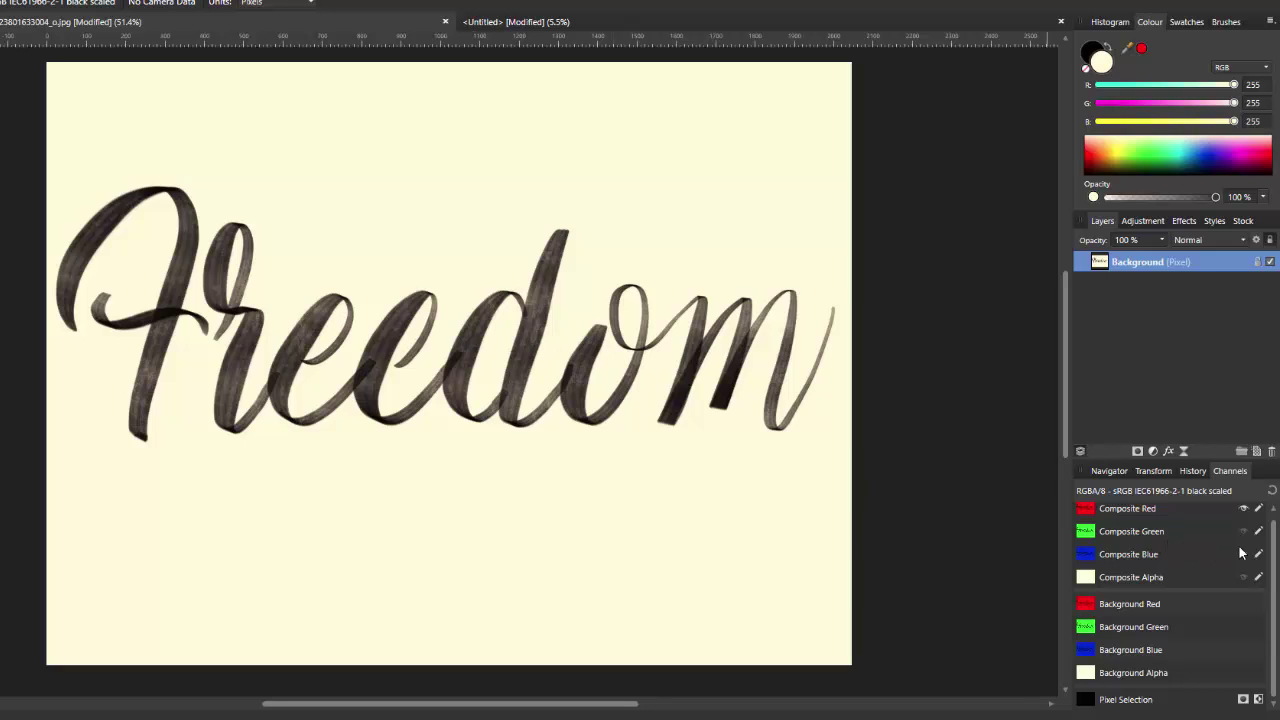
{"action": "left_click", "coordinate": [1244, 512]}
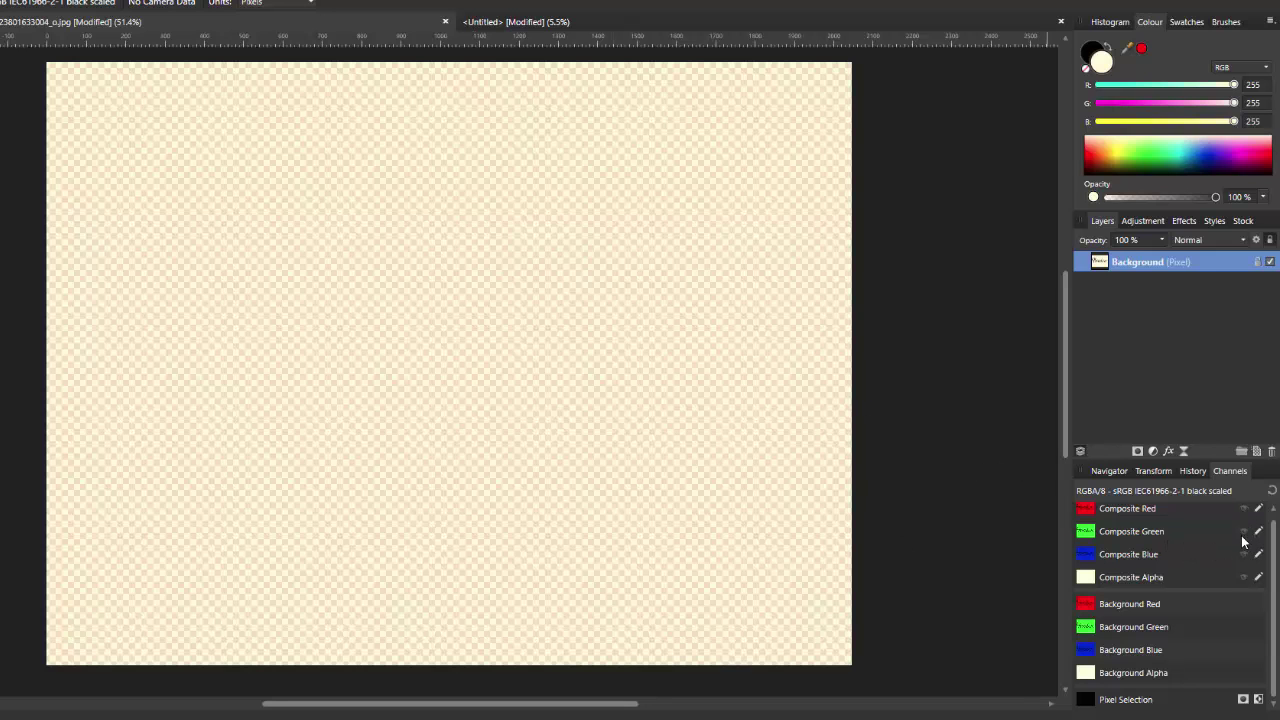
{"action": "left_click", "coordinate": [1243, 538]}
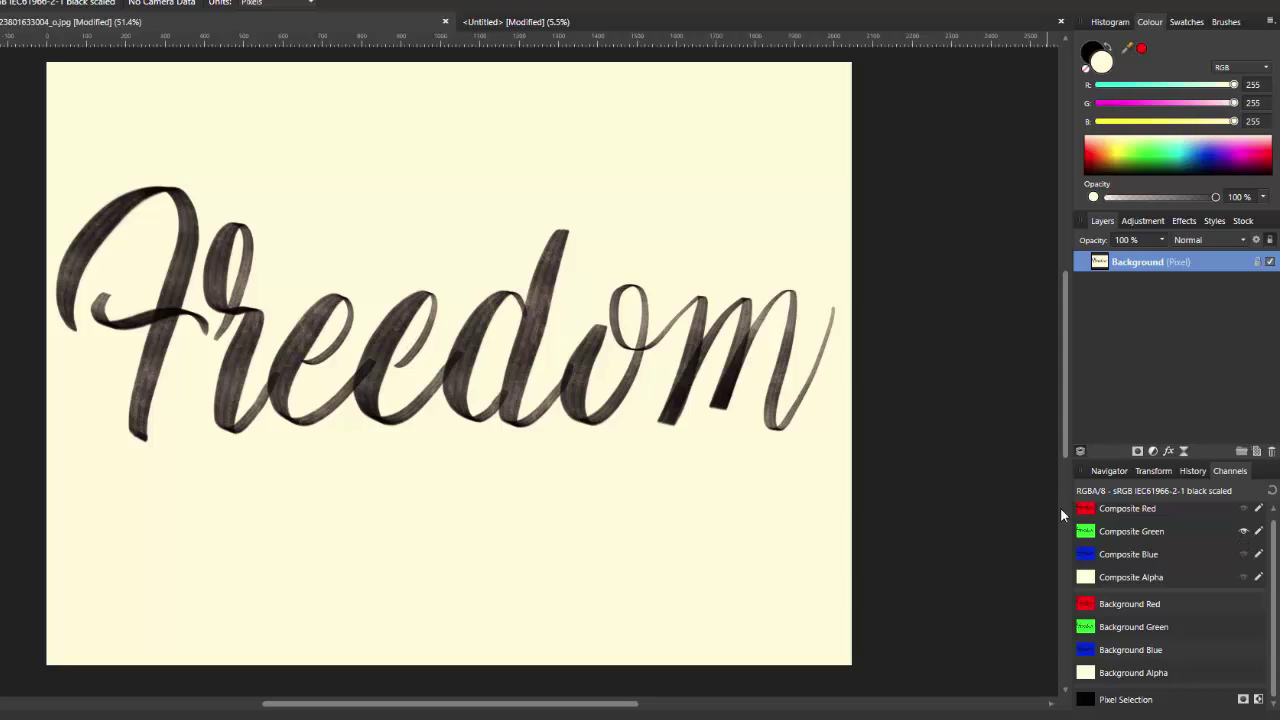
{"action": "left_click", "coordinate": [1244, 510]}
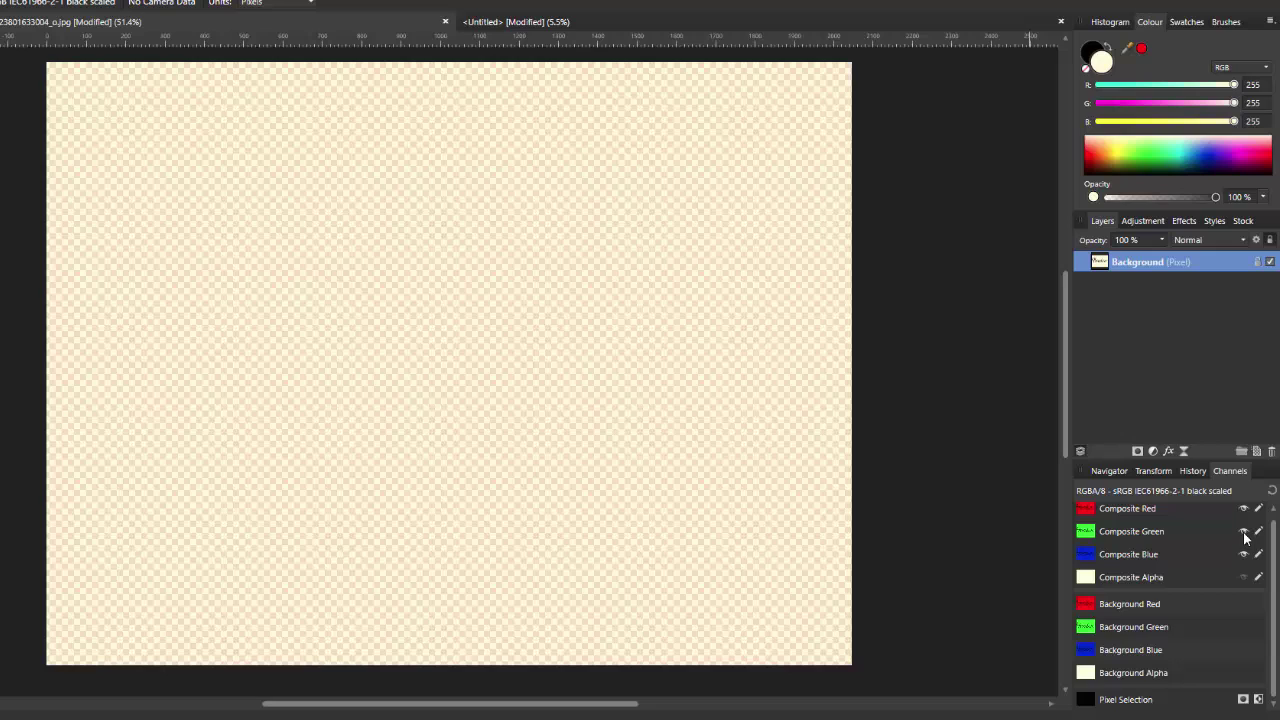
Hide the Red and Blue channels so only the Composite Green channel is visible
{"action": "left_click", "coordinate": [1244, 531]}
{"action": "left_click", "coordinate": [1244, 510]}
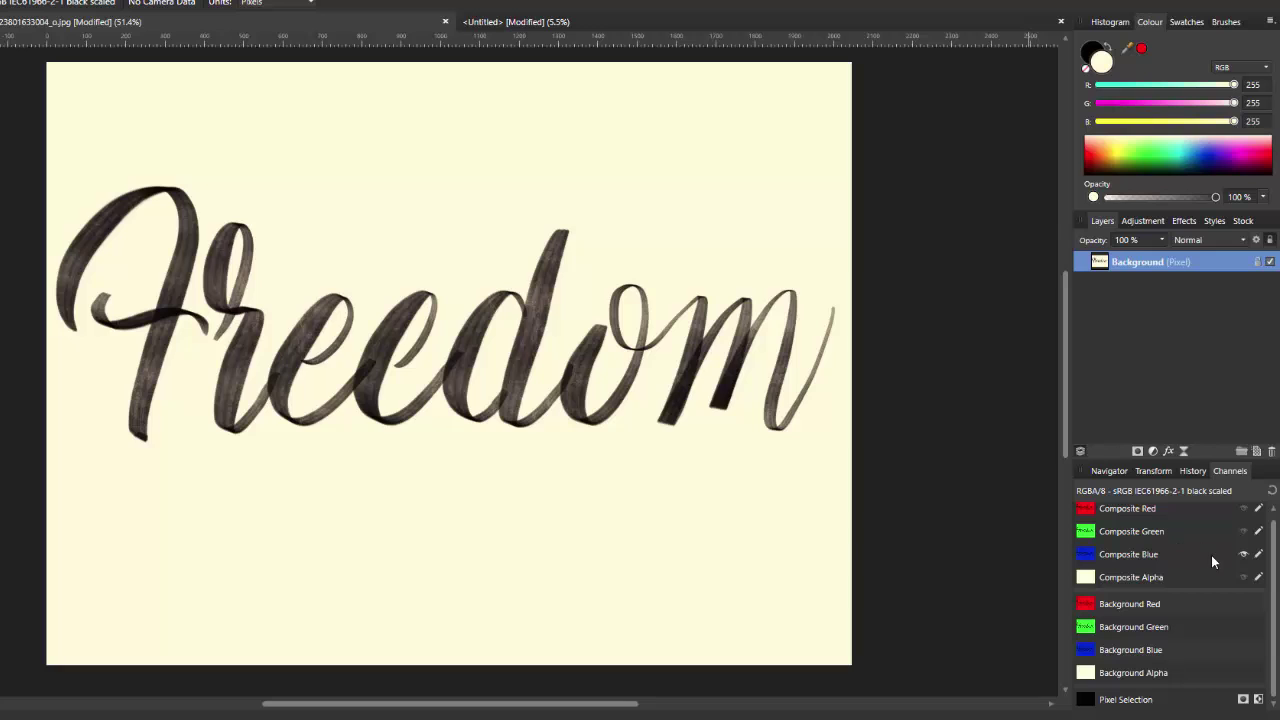
{"action": "left_click", "coordinate": [1244, 554]}
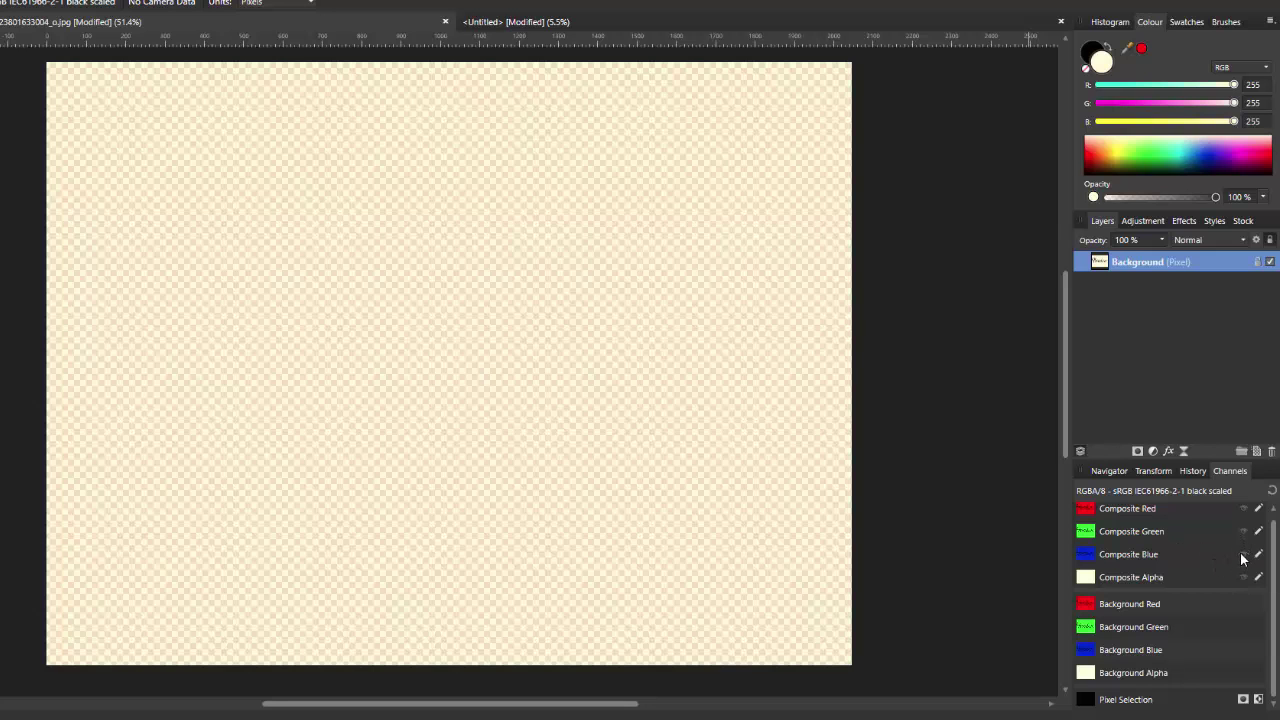
{"action": "left_click", "coordinate": [1243, 531]}
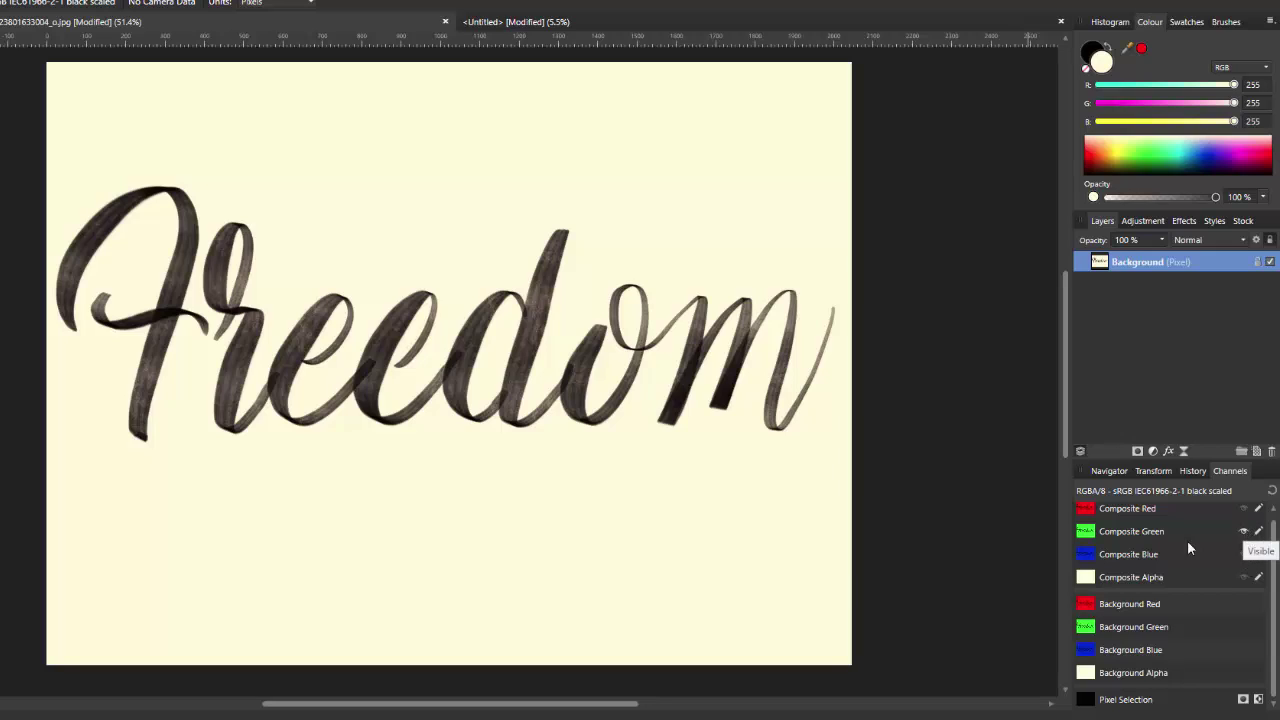
Load the Composite Green channel as a pixel selection of the image
{"action": "right_click", "coordinate": [1135, 533]}
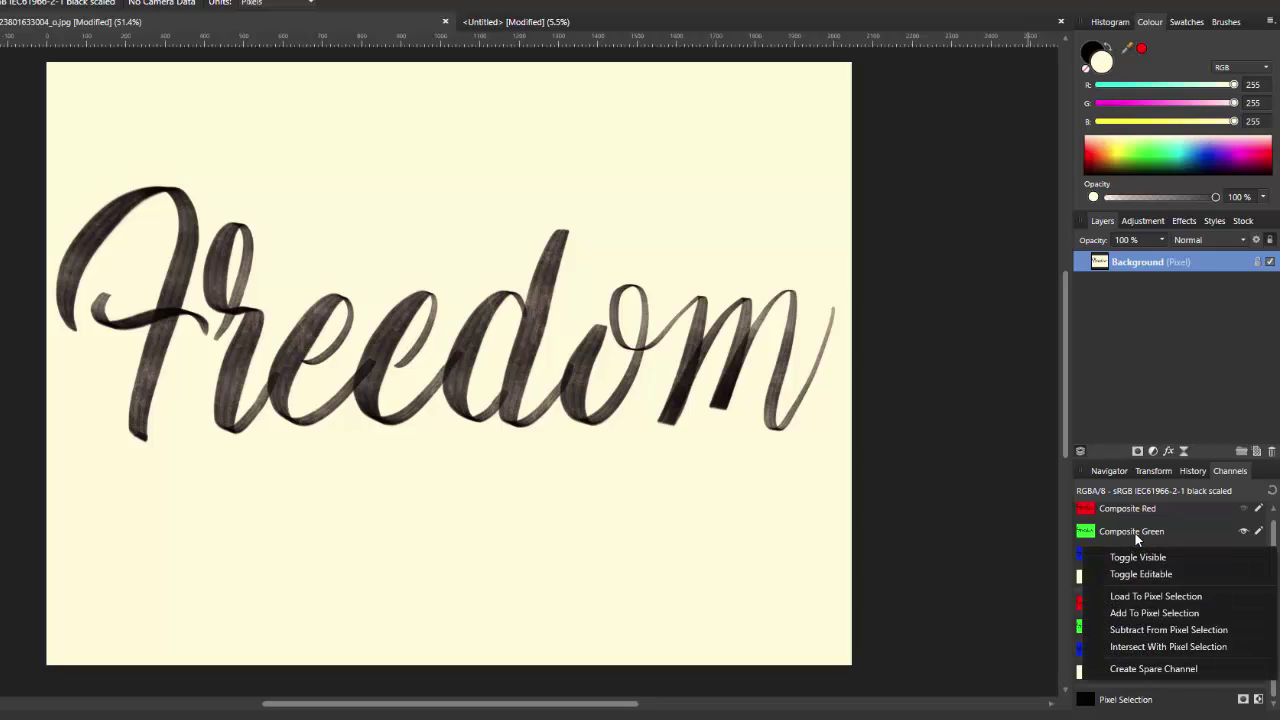
{"action": "left_click", "coordinate": [1158, 598]}
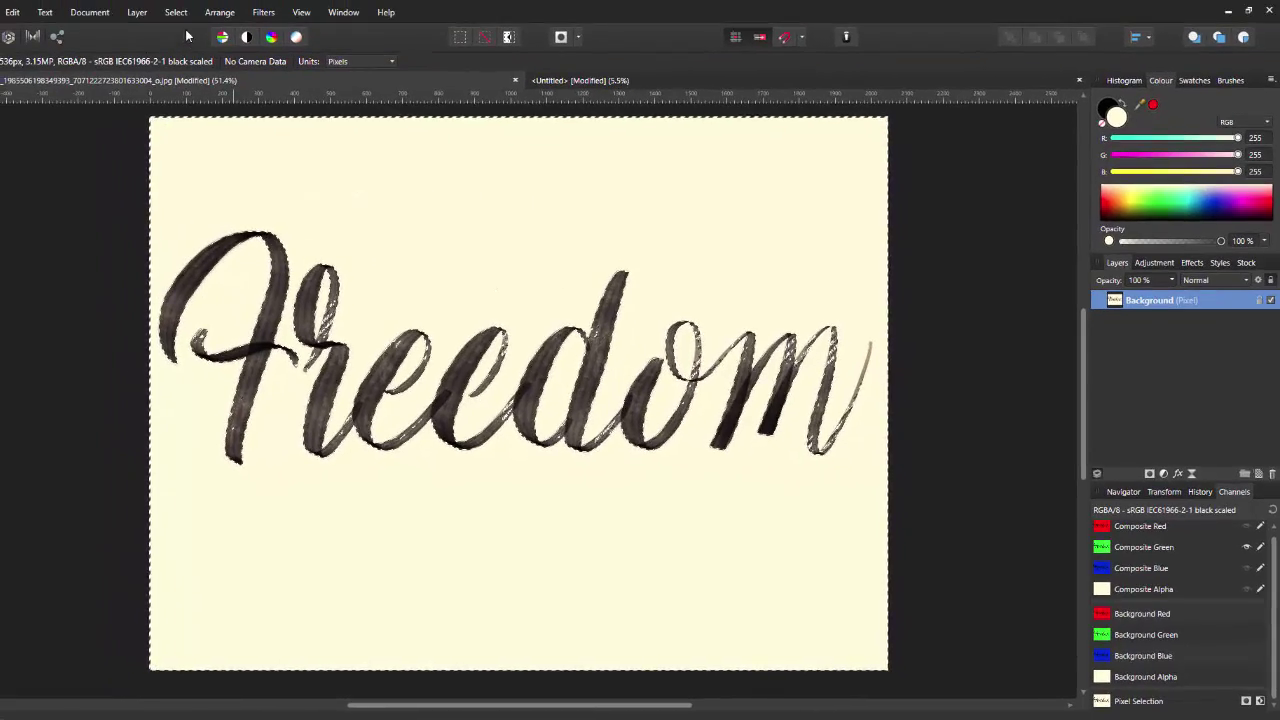
Invert the green-channel selection so the Freedom lettering strokes are selected
{"action": "left_click", "coordinate": [178, 13]}
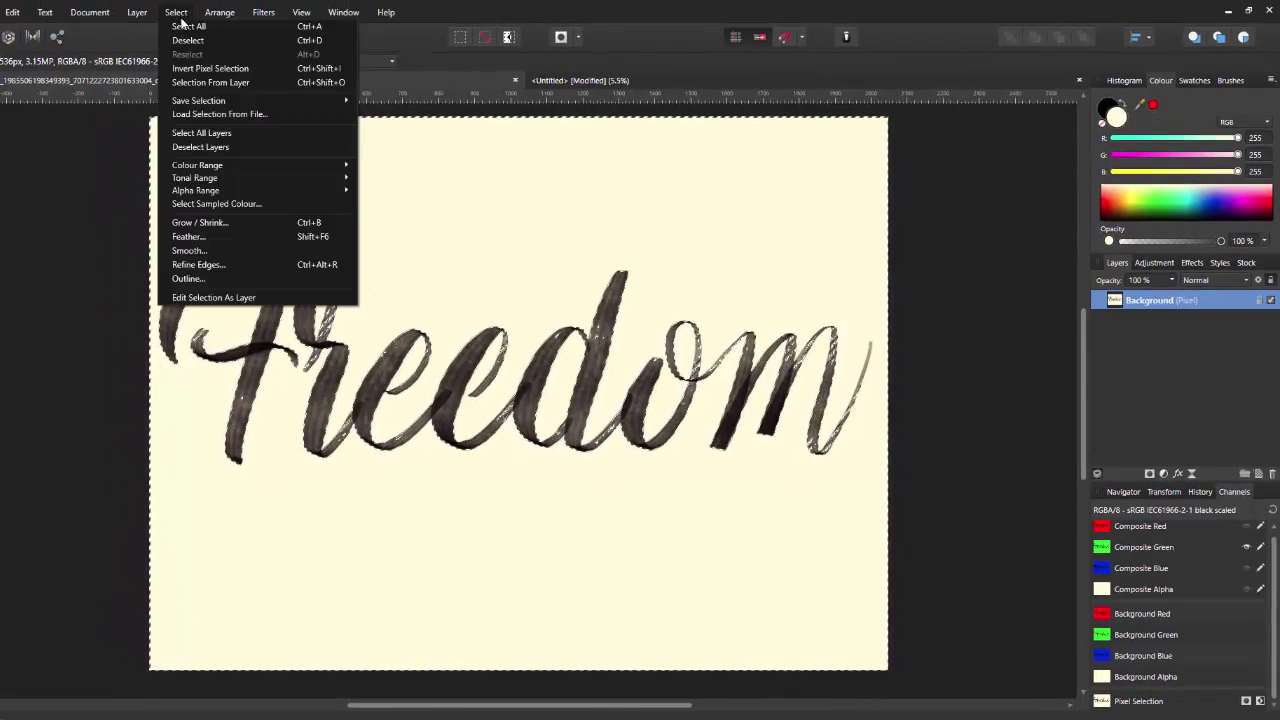
{"action": "left_click", "coordinate": [210, 70]}
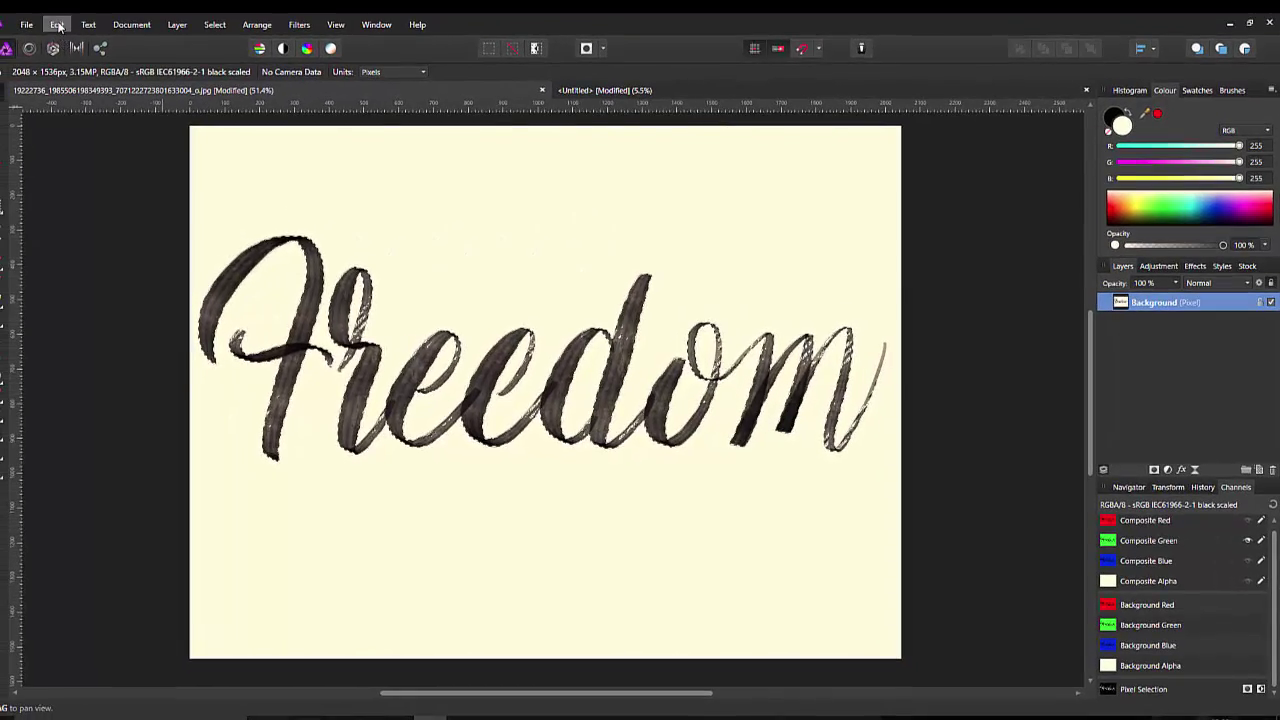
Copy the selected lettering and create a new document from the clipboard
{"action": "left_click", "coordinate": [57, 25]}
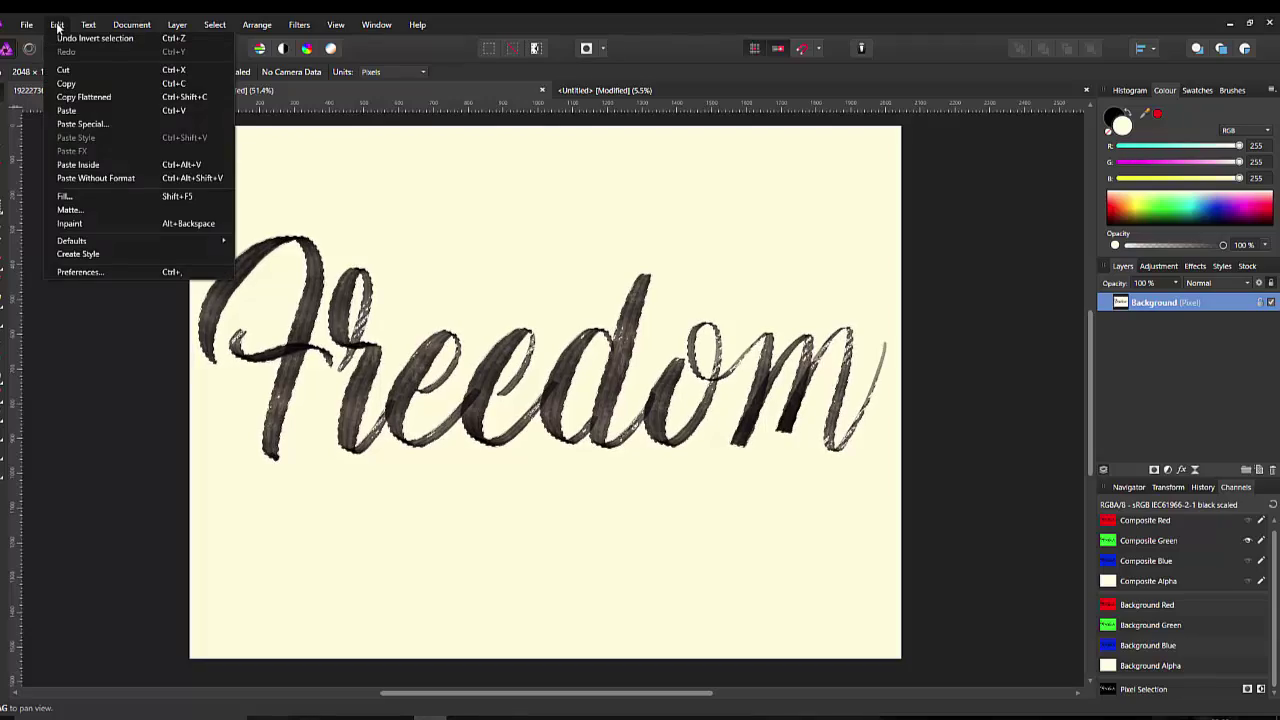
{"action": "left_click", "coordinate": [65, 84]}
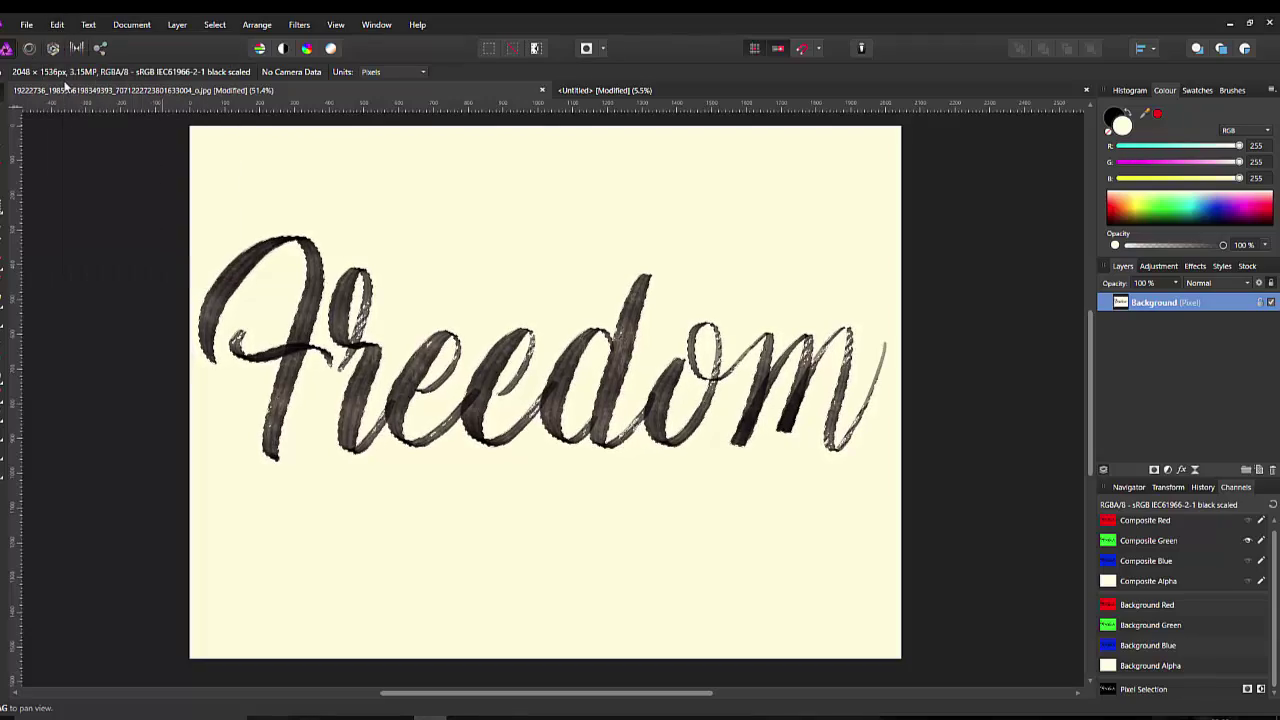
{"action": "left_click", "coordinate": [27, 25]}
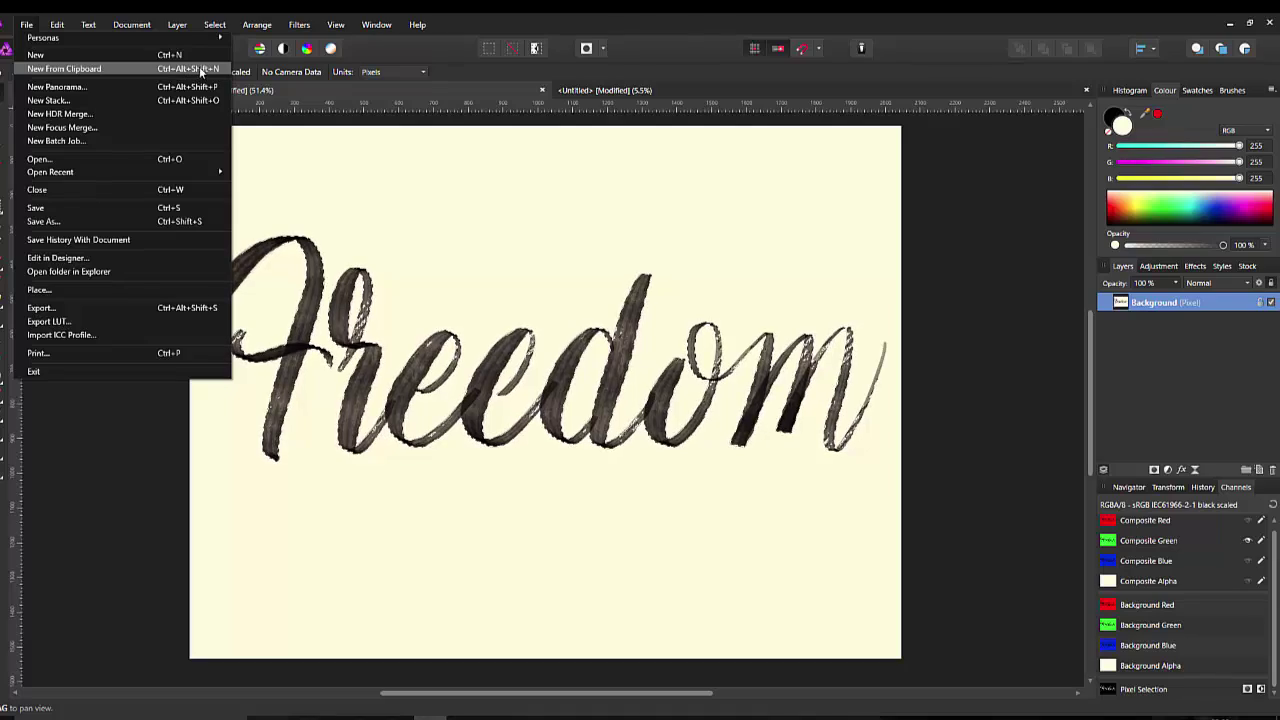
{"action": "left_click", "coordinate": [59, 69]}
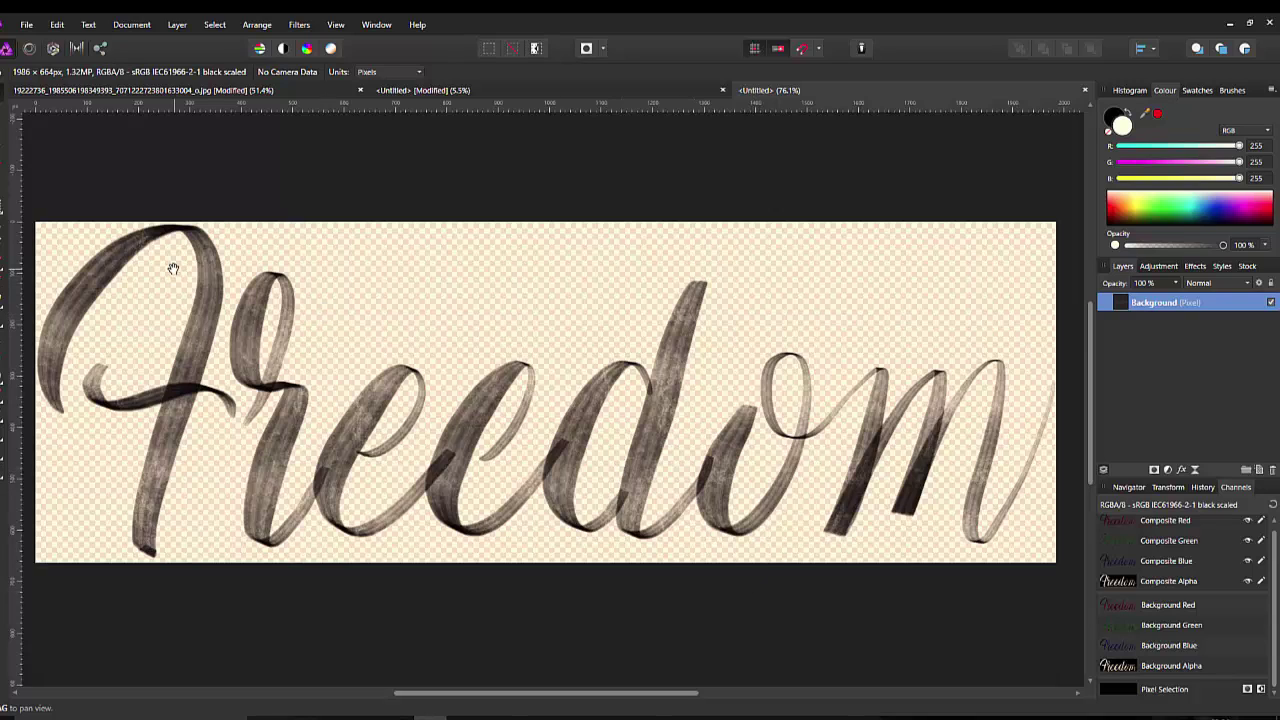
Select all and copy the whole transparent Freedom cut-out image
{"action": "left_click", "coordinate": [217, 28]}
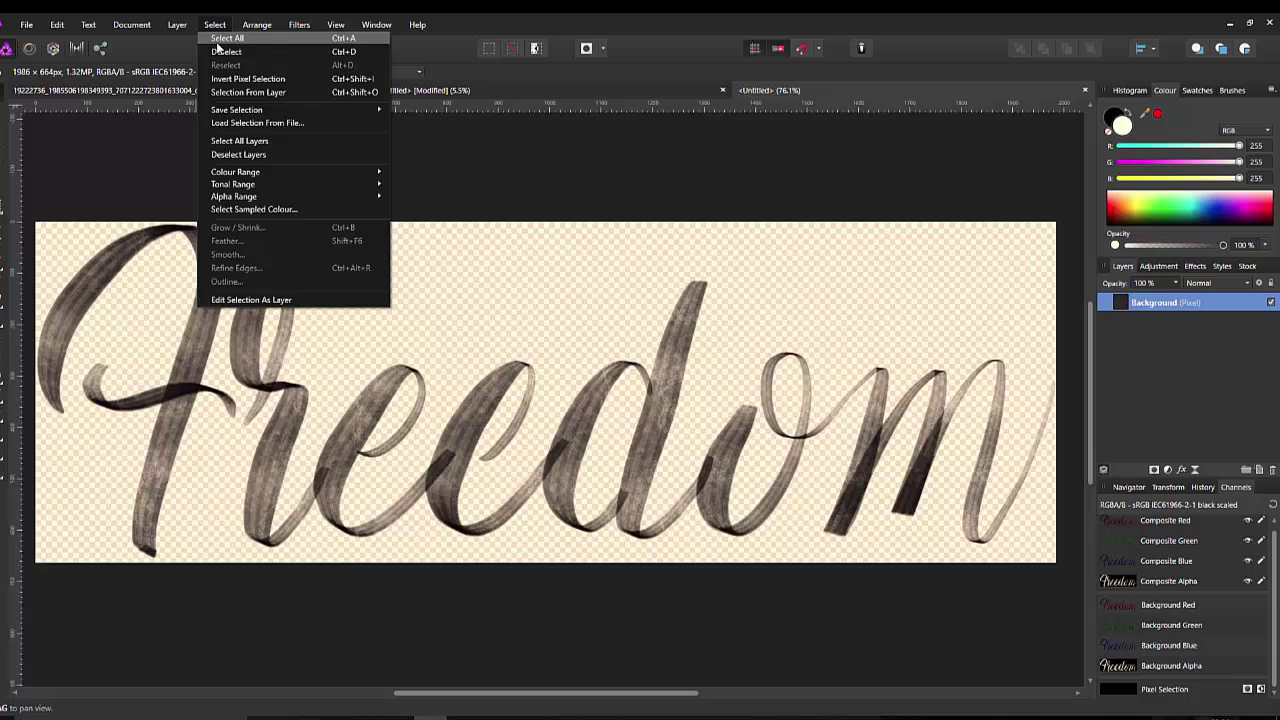
{"action": "left_click", "coordinate": [217, 45]}
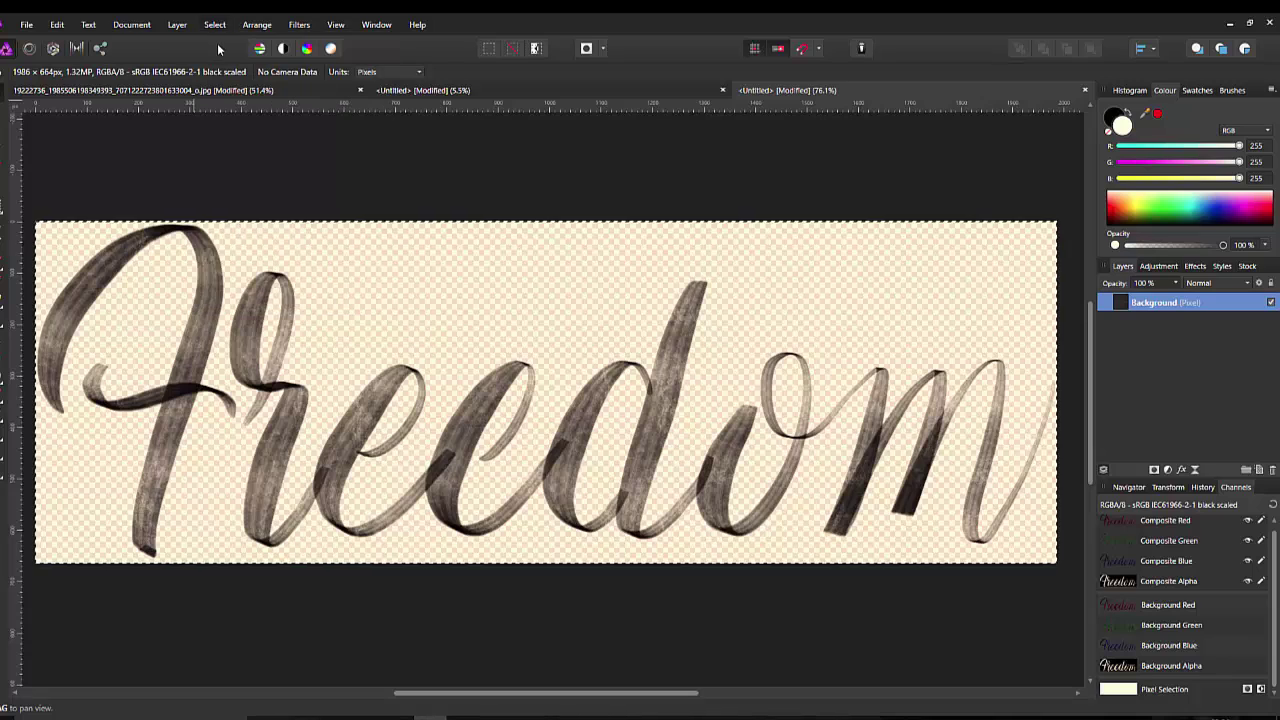
{"action": "left_click", "coordinate": [58, 25]}
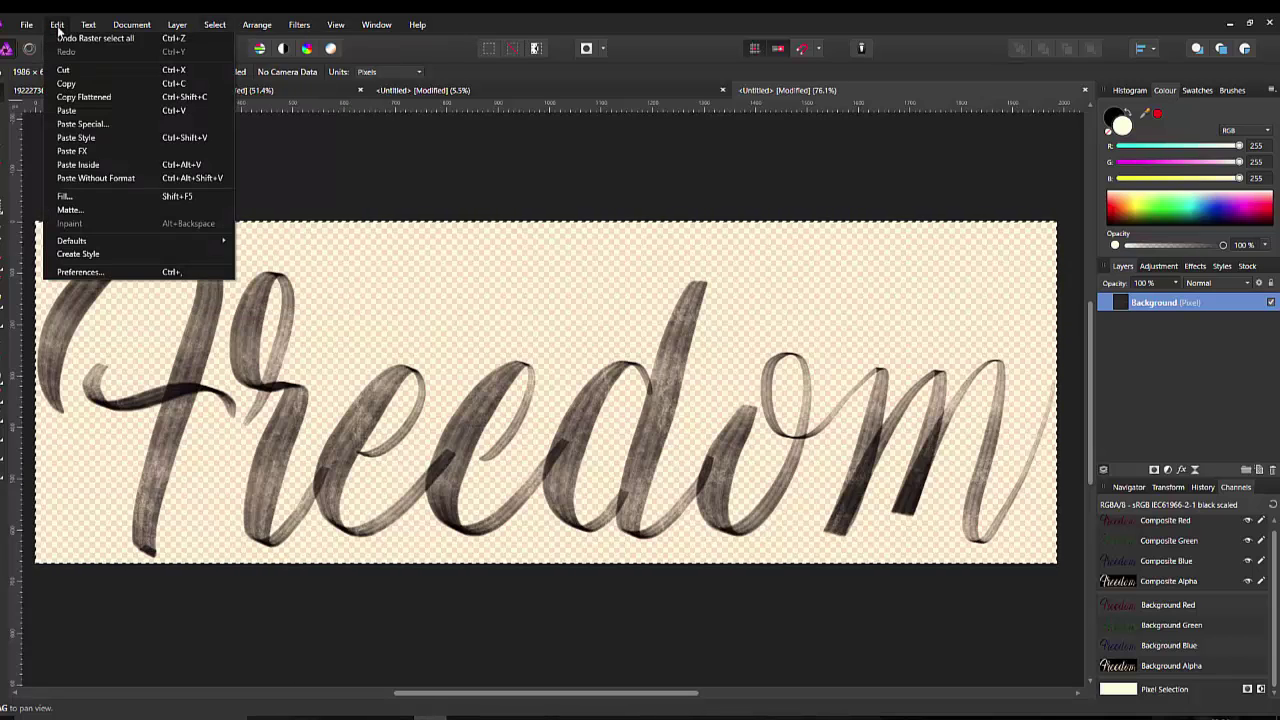
{"action": "left_click", "coordinate": [65, 91]}
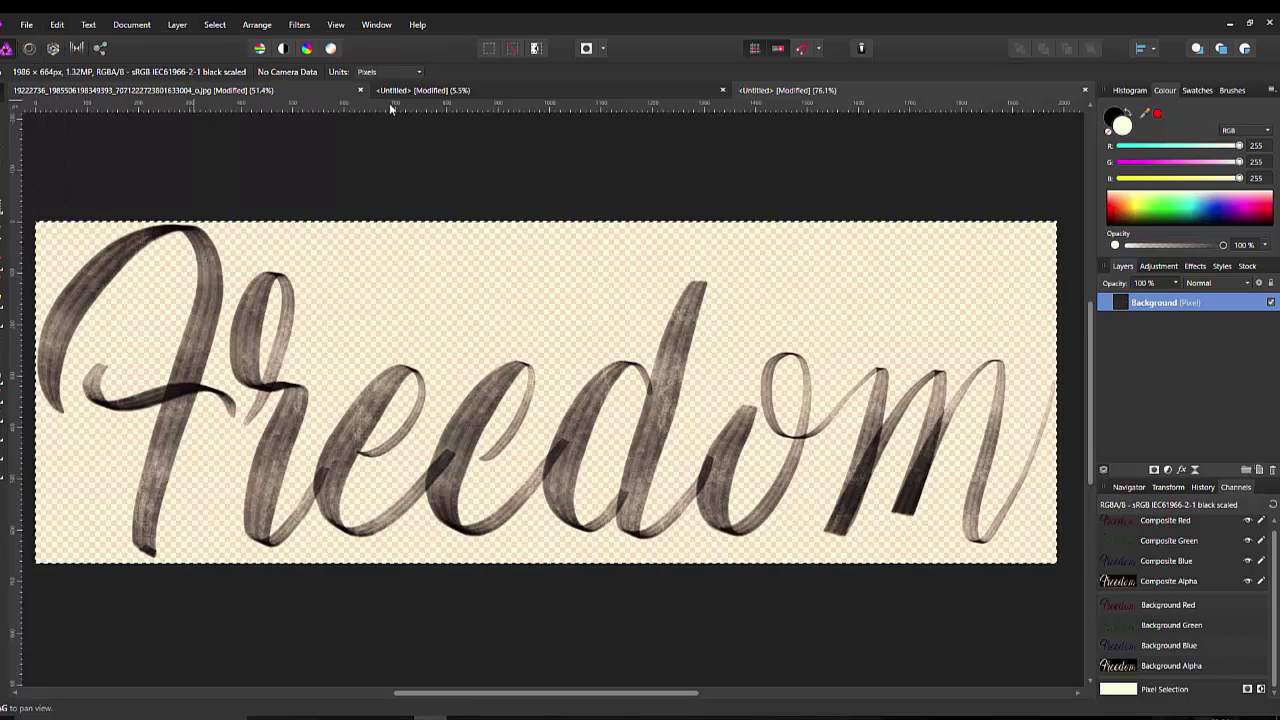
Switch to the green Untitled document
{"action": "left_click", "coordinate": [658, 89]}
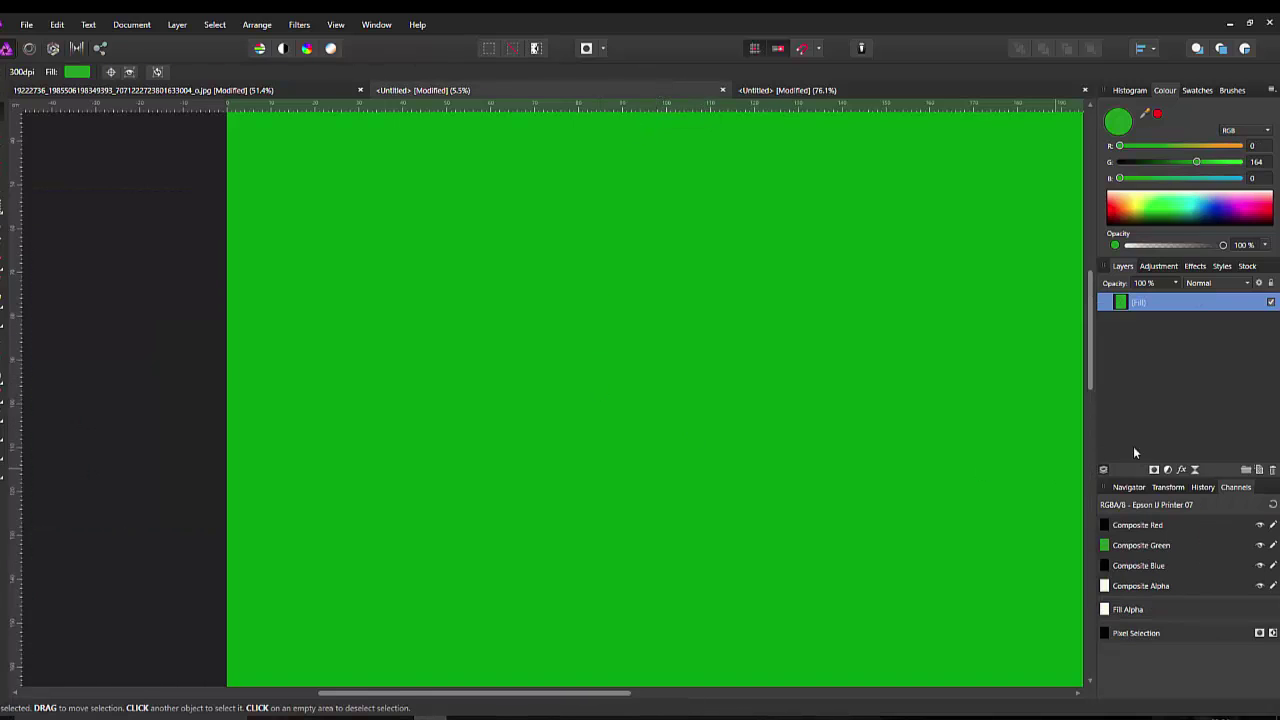
{"action": "scroll", "coordinate": [854, 440], "scroll_direction": "down", "scroll_amount": 3}
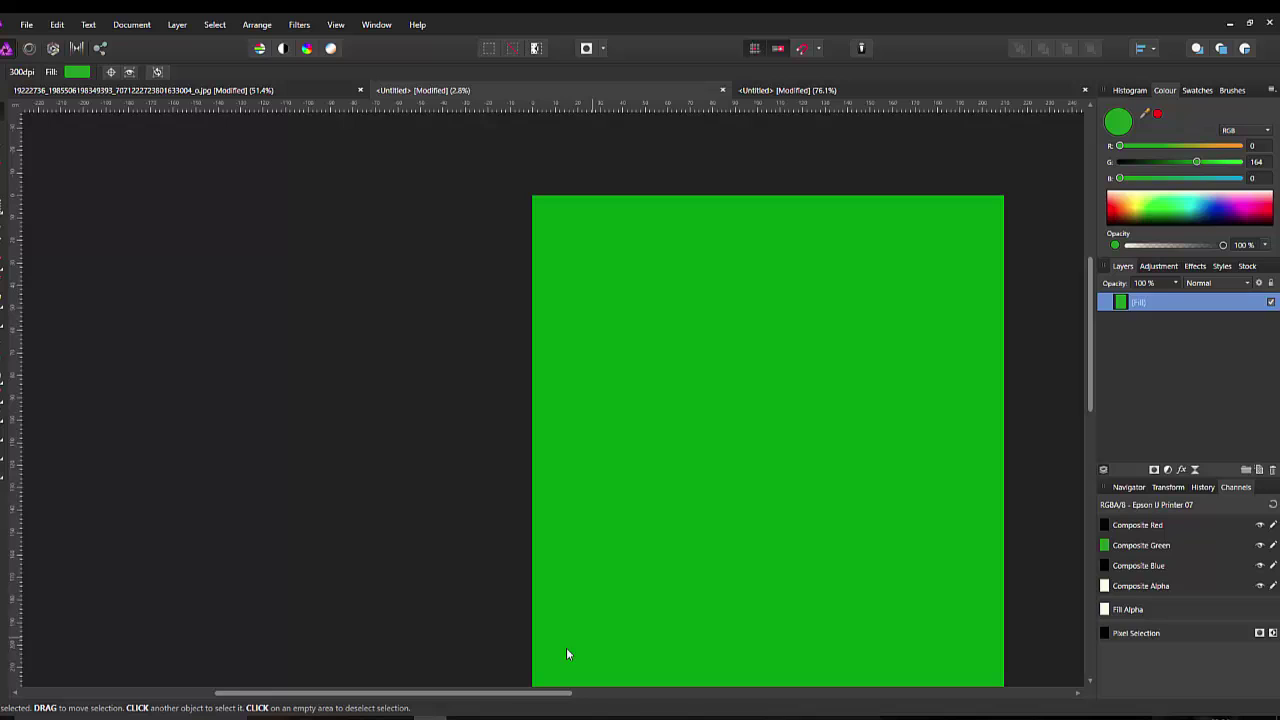
{"action": "scroll", "coordinate": [554, 634], "scroll_direction": "down", "scroll_amount": 1}
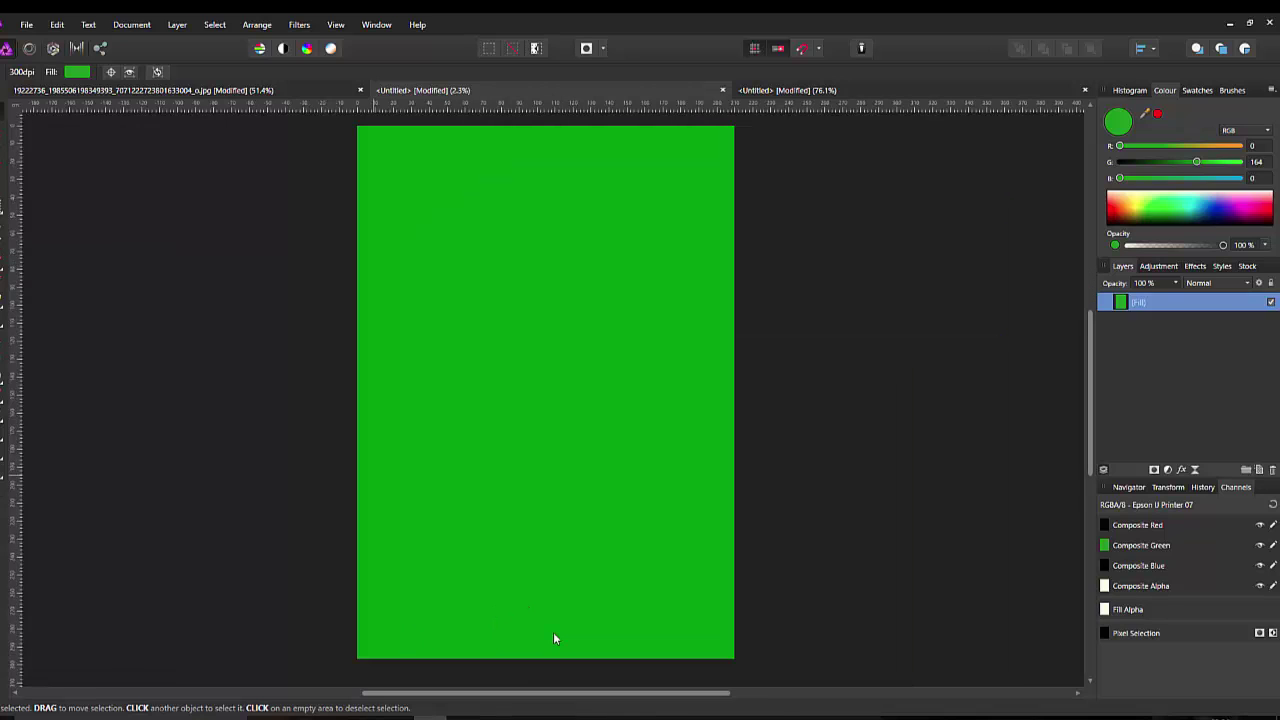
Paste the Freedom lettering into the green document, scaled and positioned near the top
{"action": "left_click", "coordinate": [60, 26]}
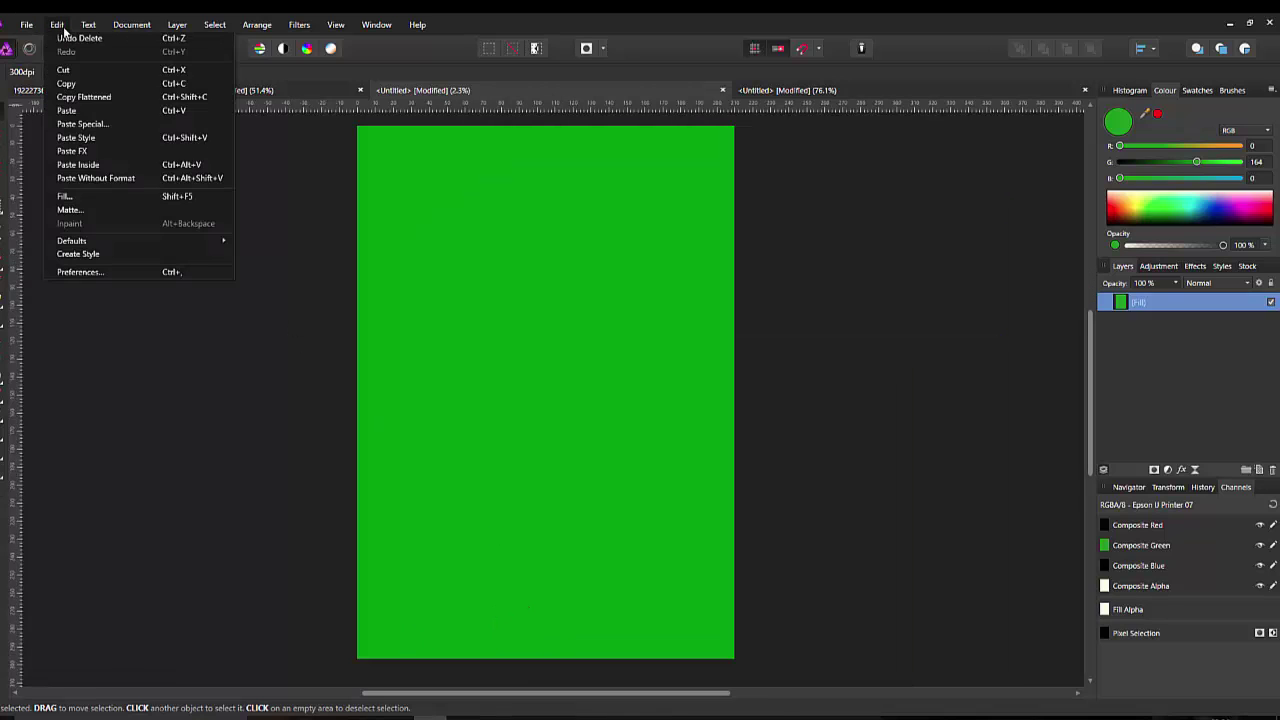
{"action": "left_click", "coordinate": [66, 111]}
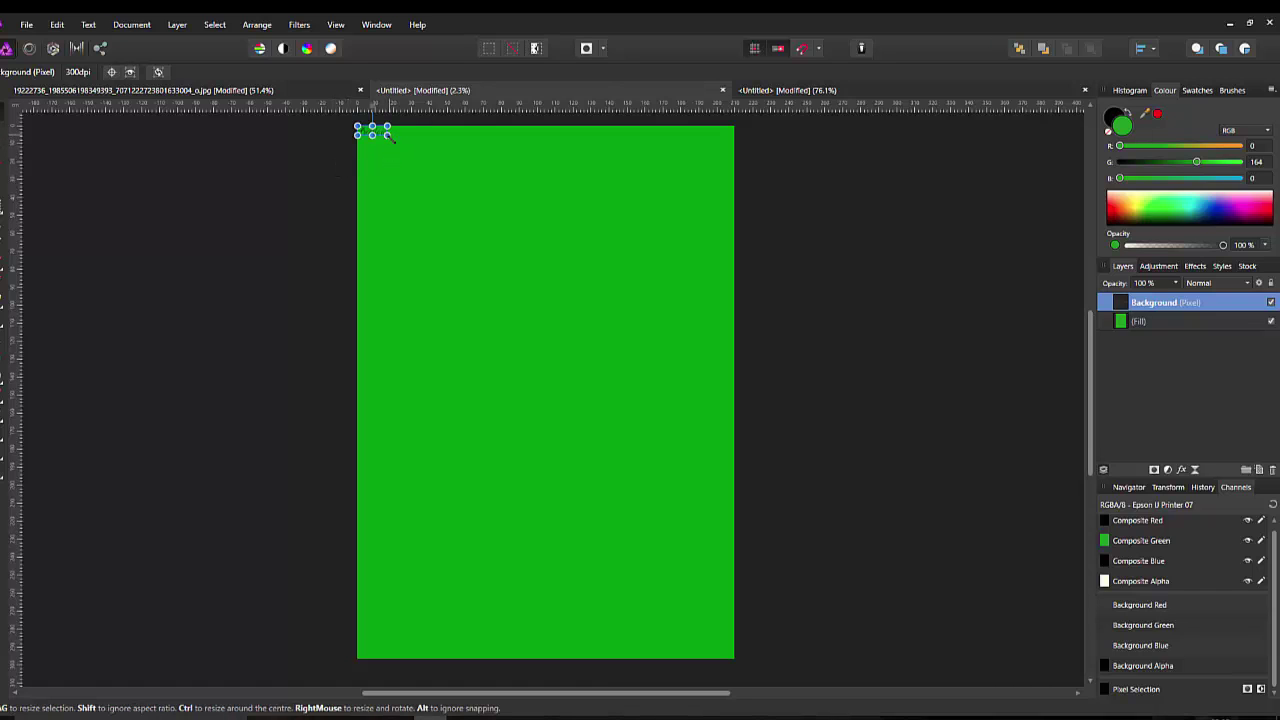
{"action": "left_click_drag", "start_coordinate": [390, 137], "coordinate": [590, 260]}
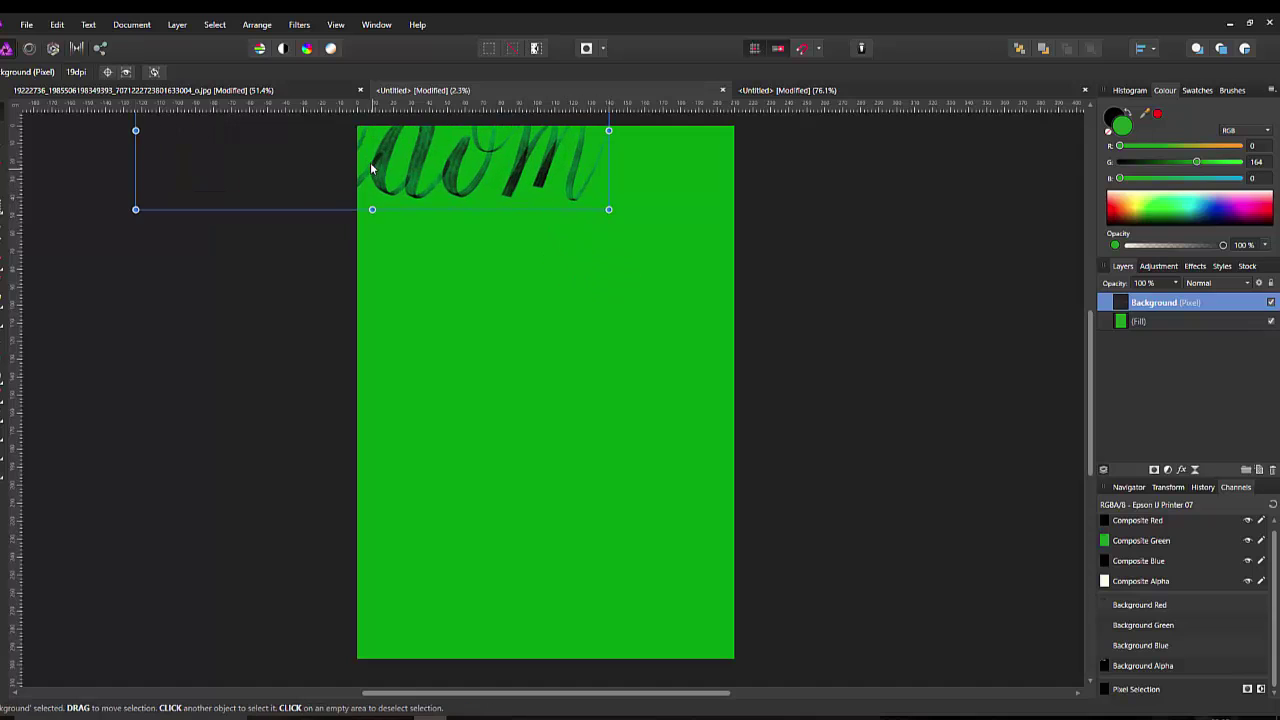
{"action": "left_click_drag", "start_coordinate": [428, 187], "coordinate": [617, 358]}
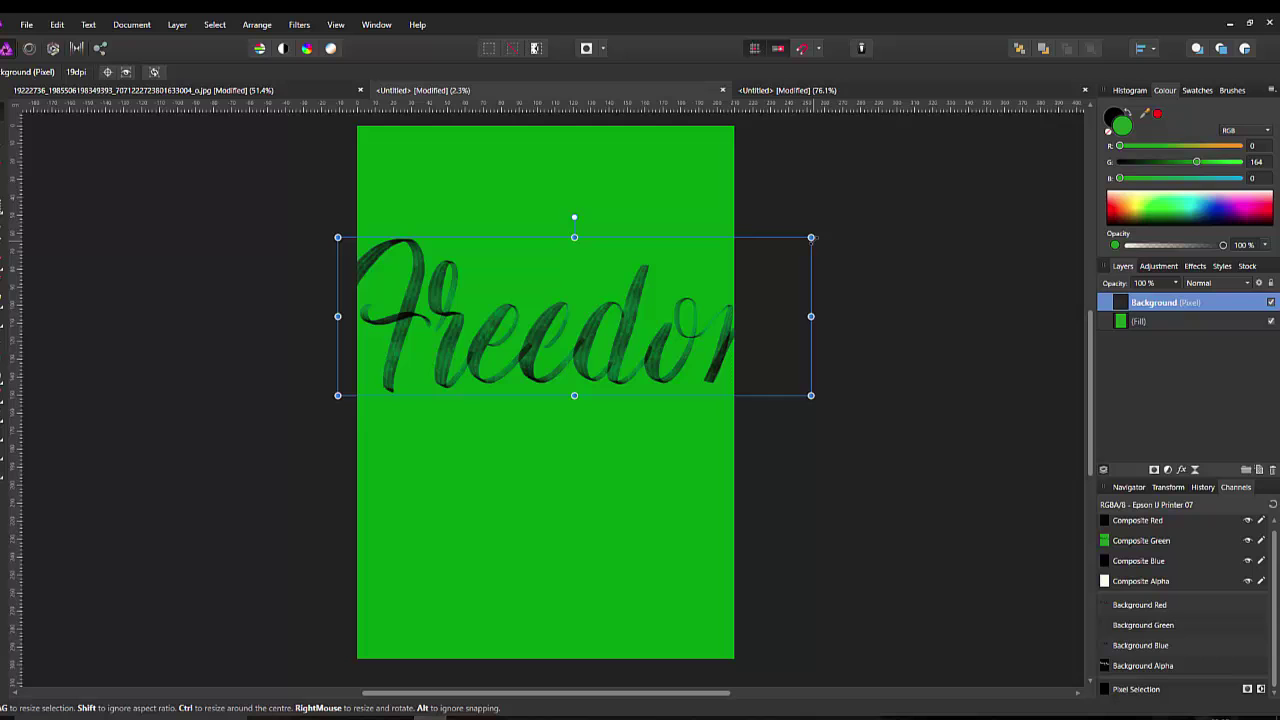
{"action": "left_click_drag", "start_coordinate": [811, 237], "coordinate": [740, 259]}
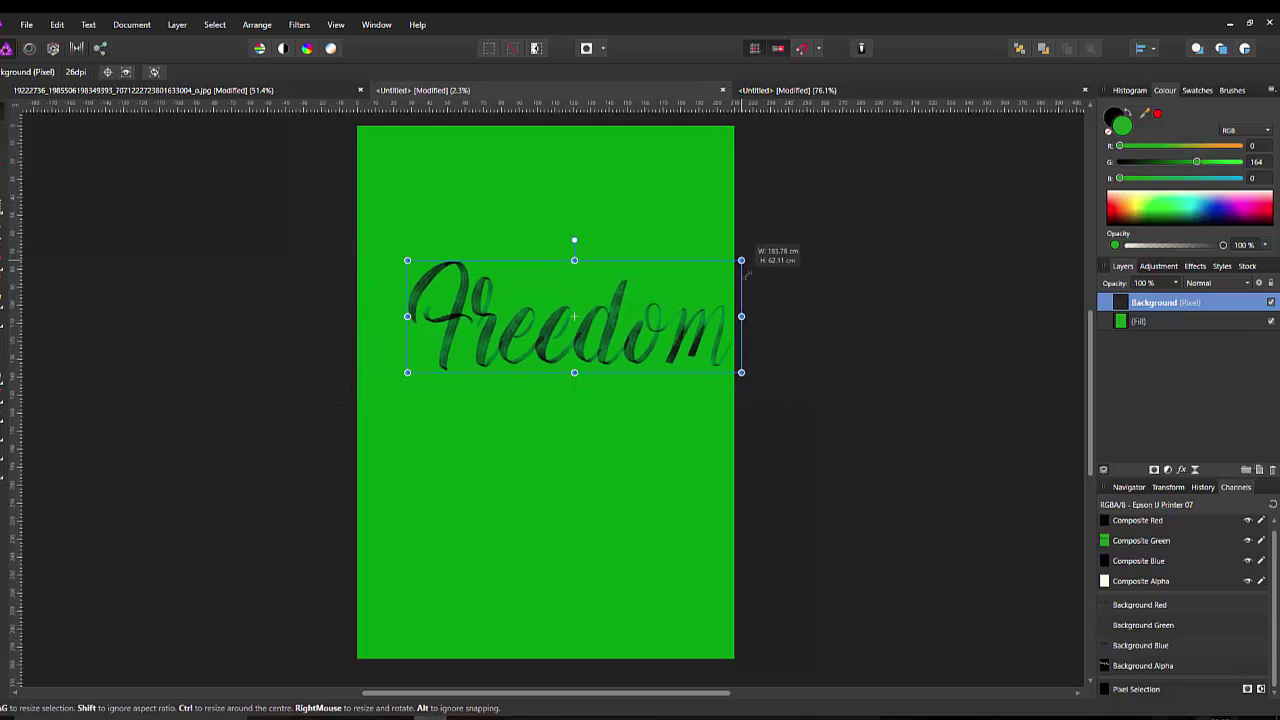
{"action": "left_click_drag", "start_coordinate": [561, 328], "coordinate": [538, 318]}
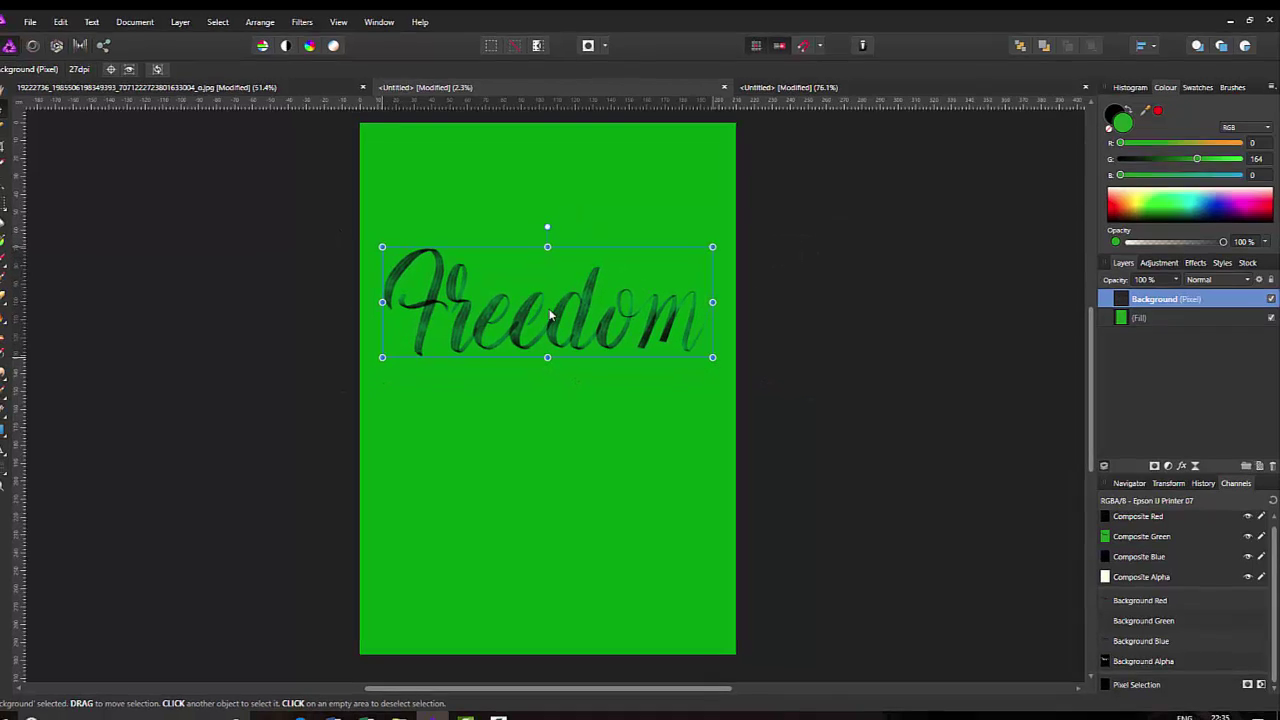
{"action": "left_click", "coordinate": [534, 440]}
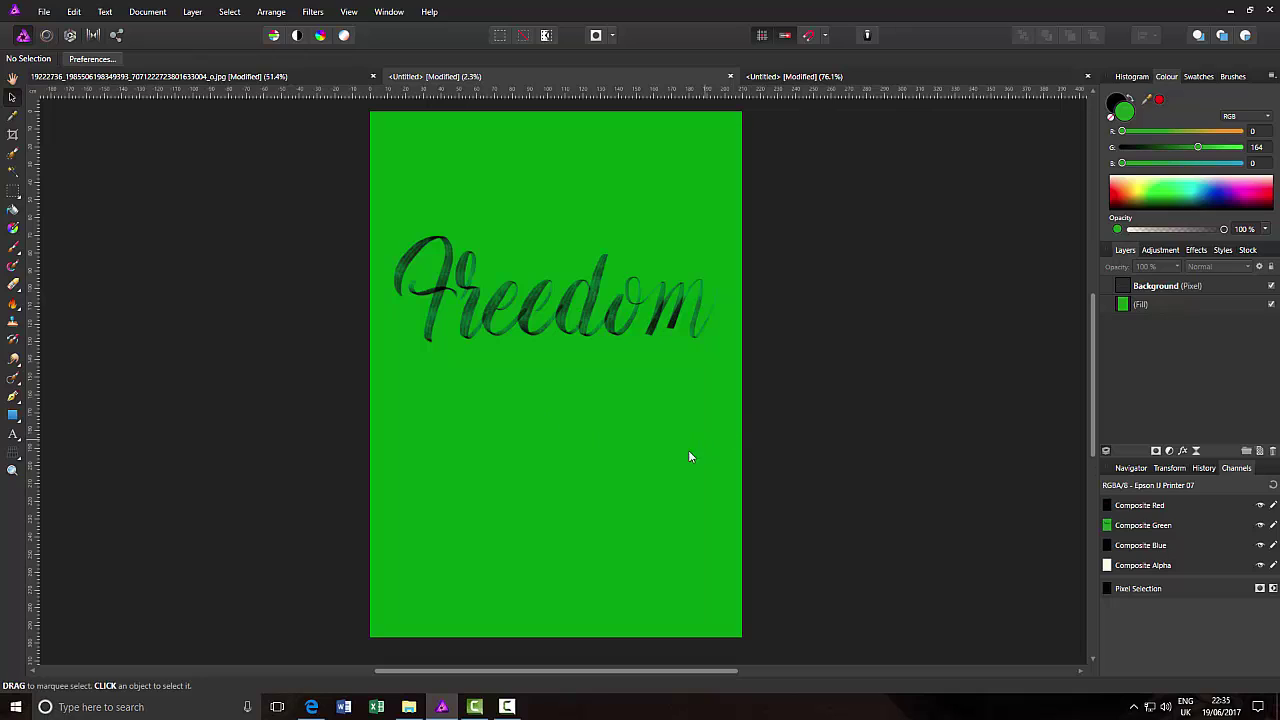